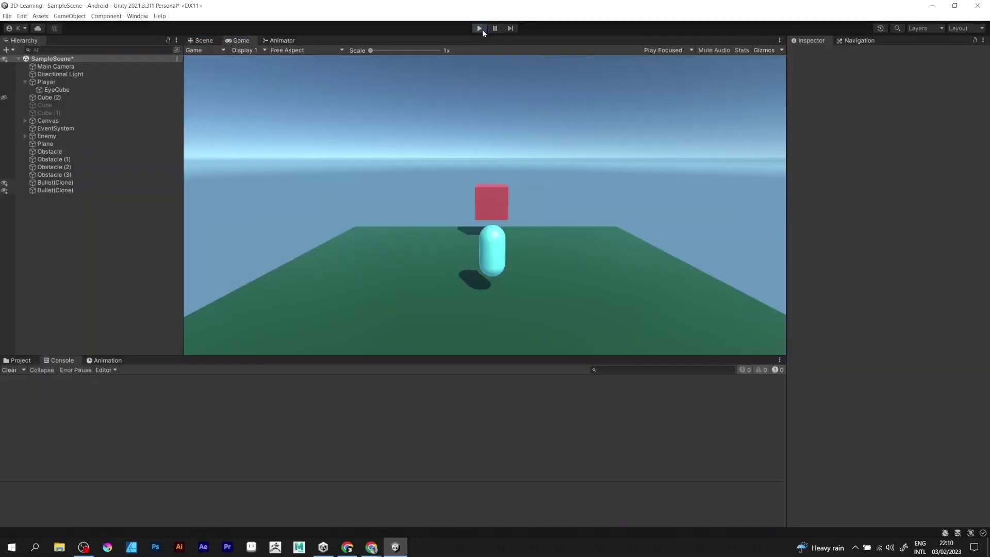
- Frame the ground Plane in the Scene view and orbit around it from another angle
{"action": "left_click", "coordinate": [204, 41]}
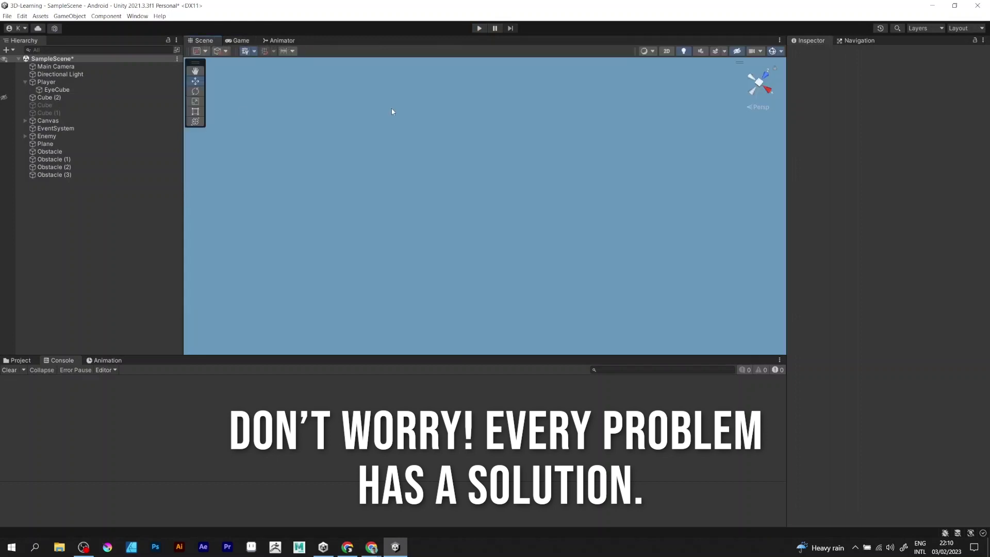
{"action": "double_click", "coordinate": [45, 145]}
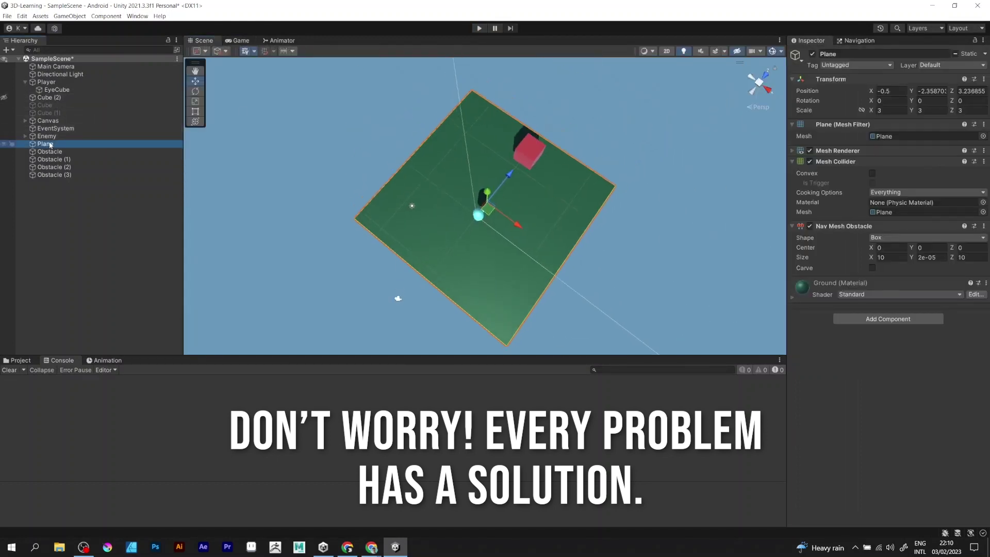
{"action": "left_click", "coordinate": [311, 160]}
{"action": "left_click_drag", "start_coordinate": [411, 223], "coordinate": [472, 230], "text": "alt"}
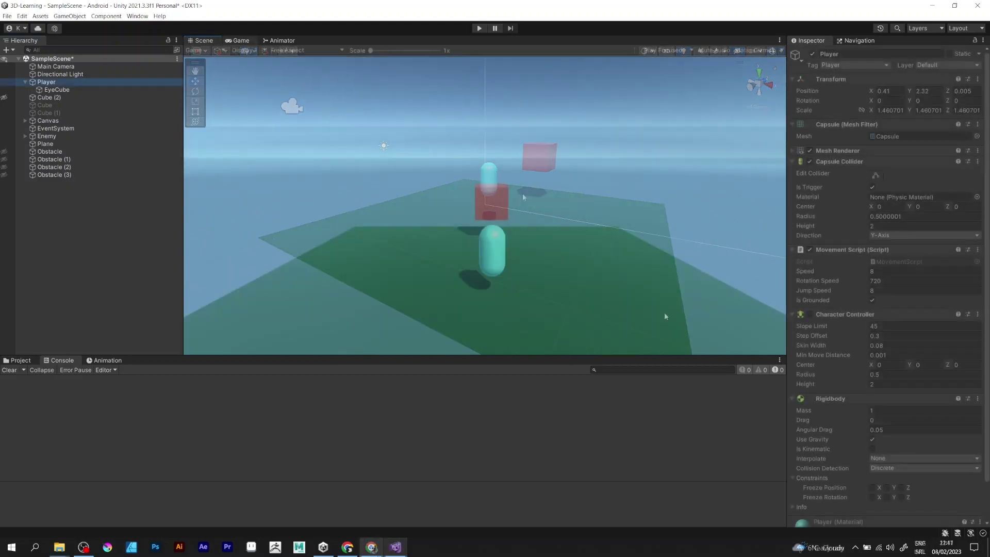
{"action": "scroll", "coordinate": [845, 353], "scroll_direction": "down", "scroll_amount": 2}
- Create a new script named GameRespawn and attach it to the Player with Add Component
{"action": "left_click", "coordinate": [852, 511]}
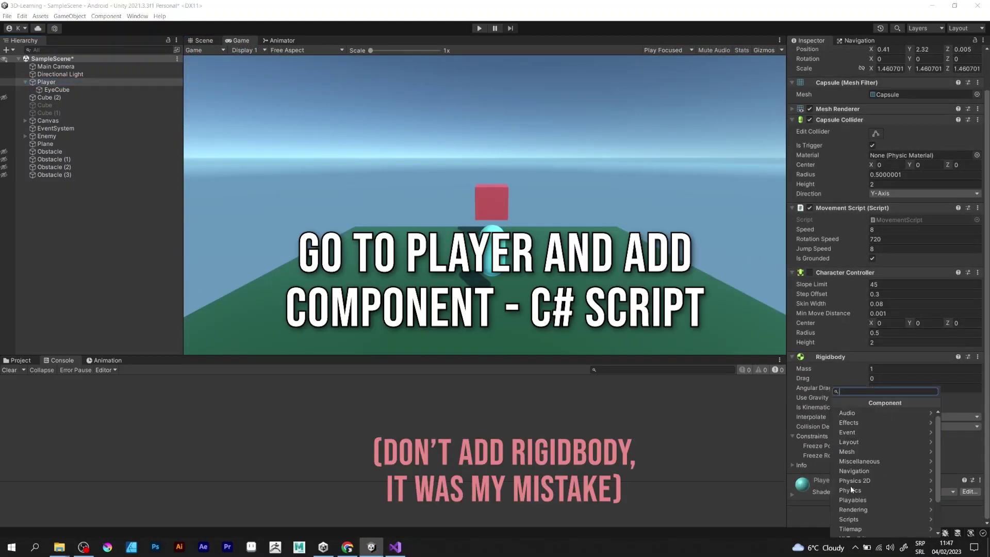
{"action": "type", "text": "GameRespawn"}
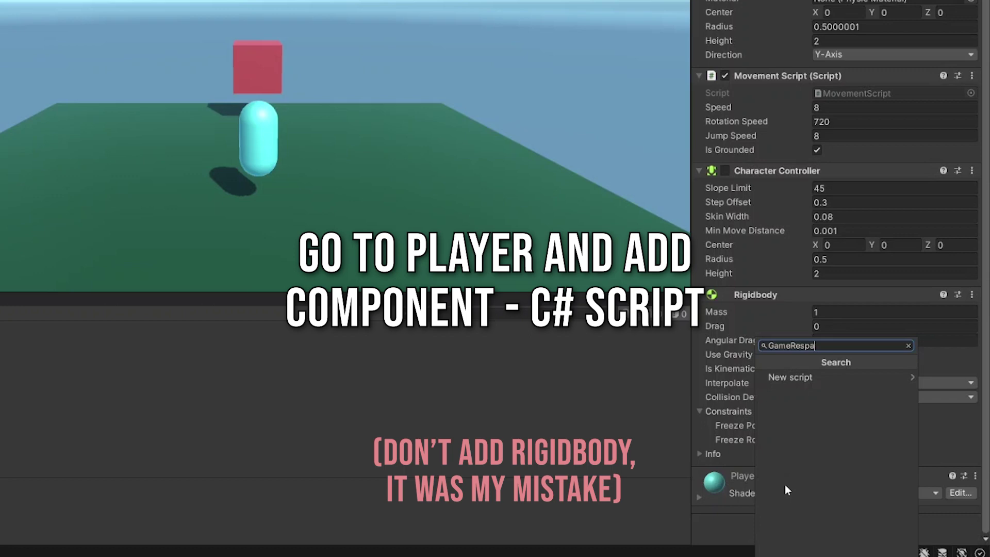
{"action": "left_click", "coordinate": [785, 377]}
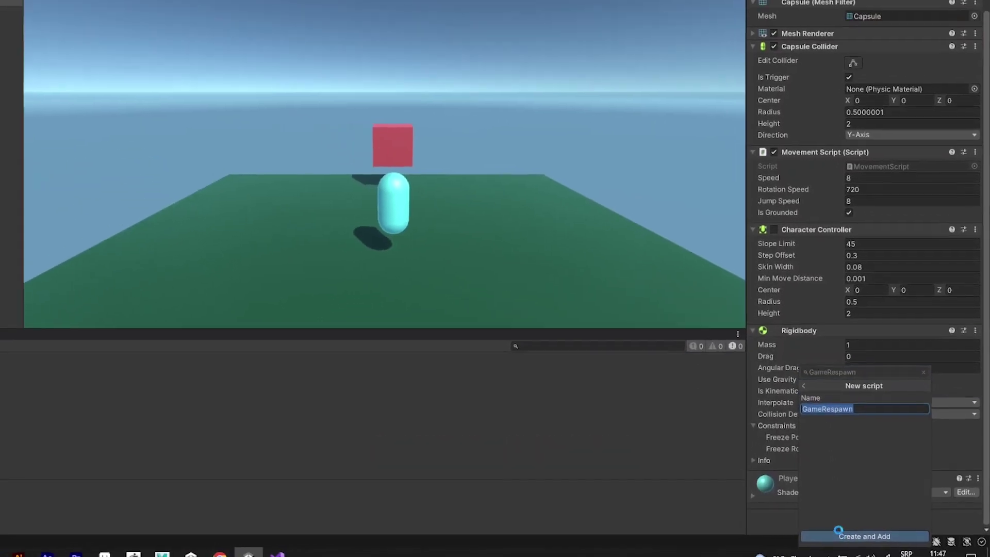
{"action": "left_click", "coordinate": [850, 534]}
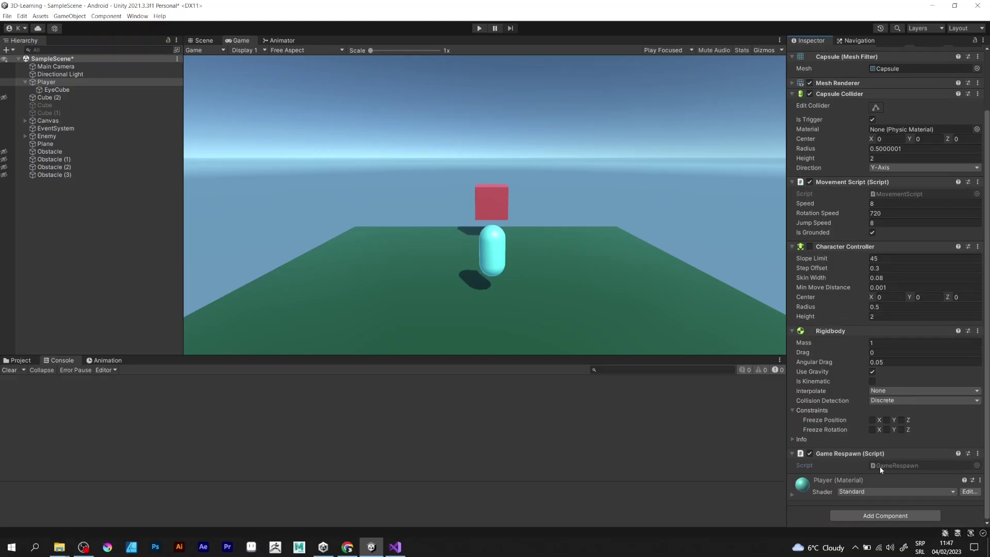
- Open GameRespawn.cs, declare 'public float threshold;', and select the unused Start method with its comment
{"action": "double_click", "coordinate": [879, 467]}
{"action": "key", "text": "Return"}
{"action": "key", "text": "Return"}
{"action": "type", "text": "p"}
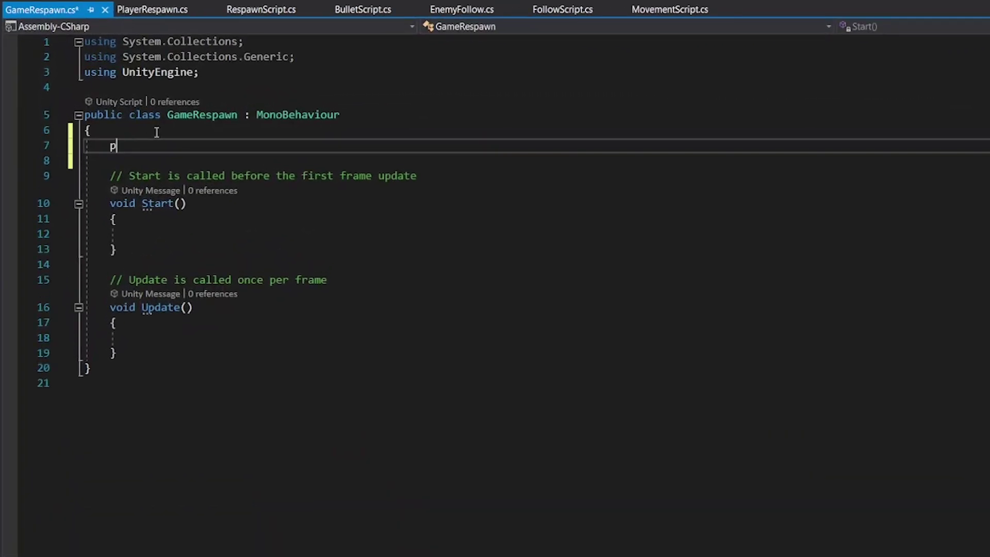
{"action": "type", "text": "ublic float threshold;"}
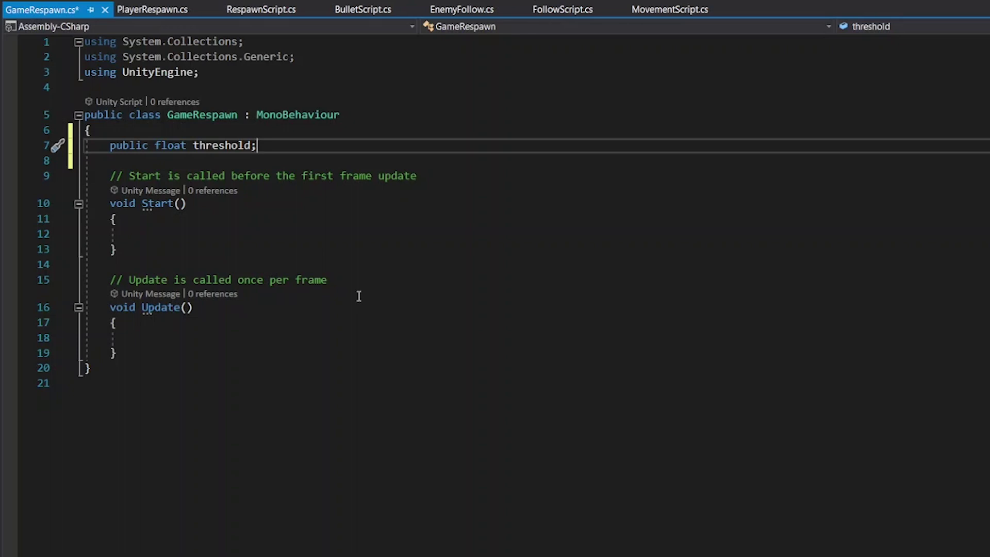
{"action": "left_click_drag", "start_coordinate": [388, 282], "coordinate": [85, 176]}
- Delete Start, rename Update to FixedUpdate, and add 'if(transform.position.y < threshold)' inside it
{"action": "key", "text": "BackSpace"}
{"action": "key", "text": "BackSpace"}
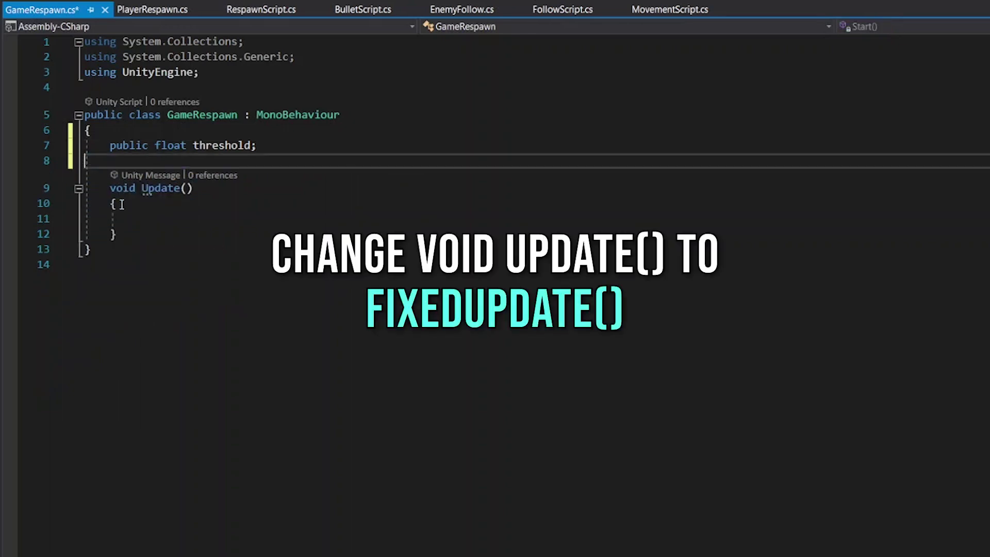
{"action": "left_click", "coordinate": [140, 187]}
{"action": "type", "text": "Fix"}
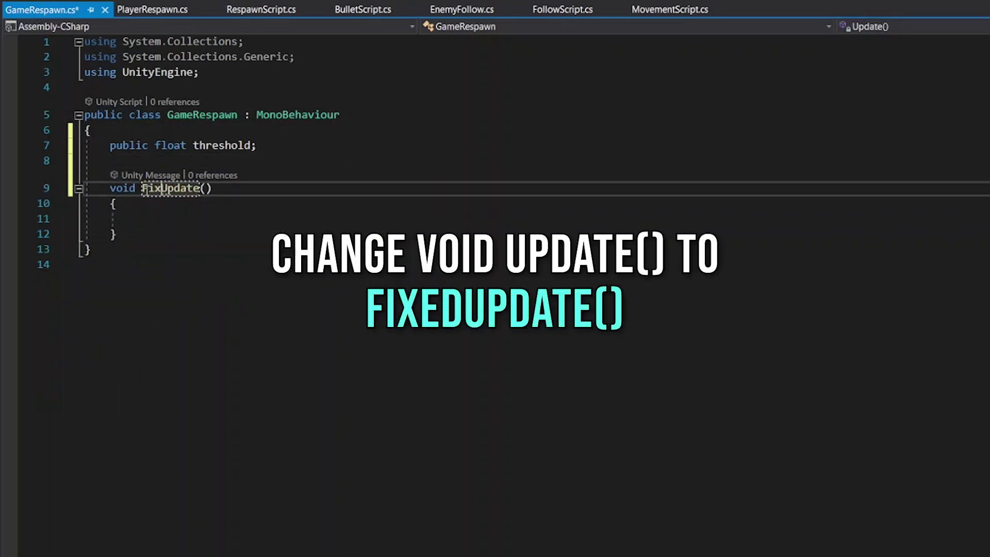
{"action": "type", "text": "ed"}
{"action": "left_click", "coordinate": [167, 220]}
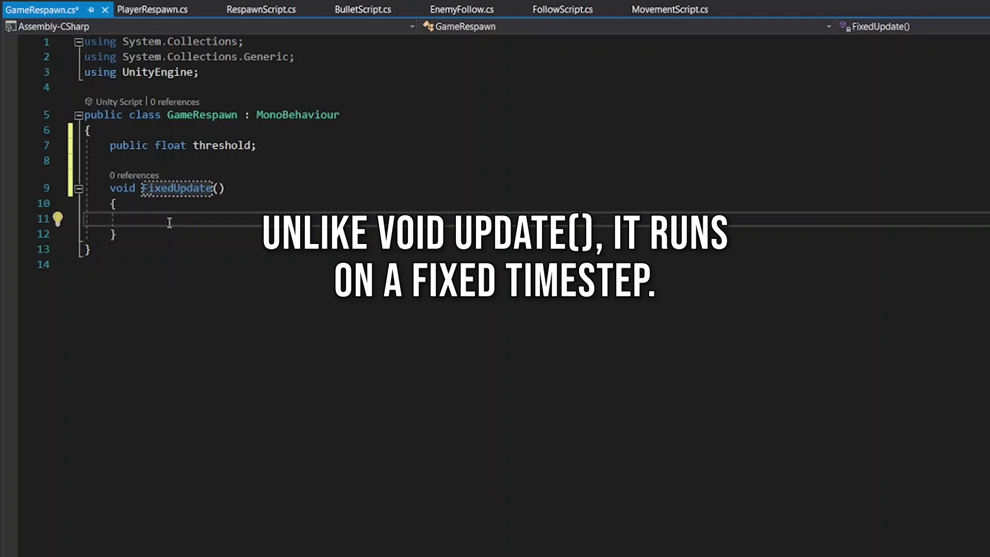
{"action": "type", "text": "if"}
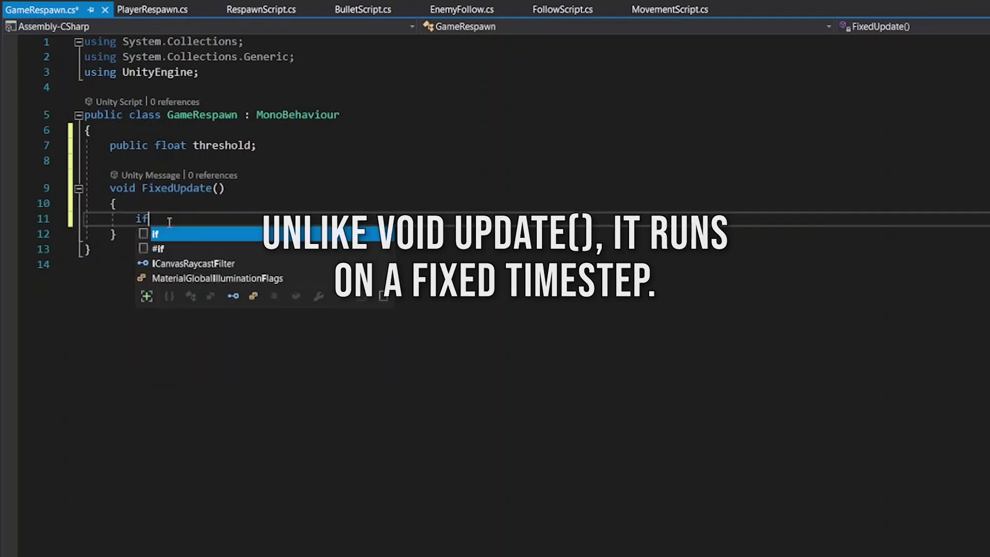
{"action": "type", "text": "("}
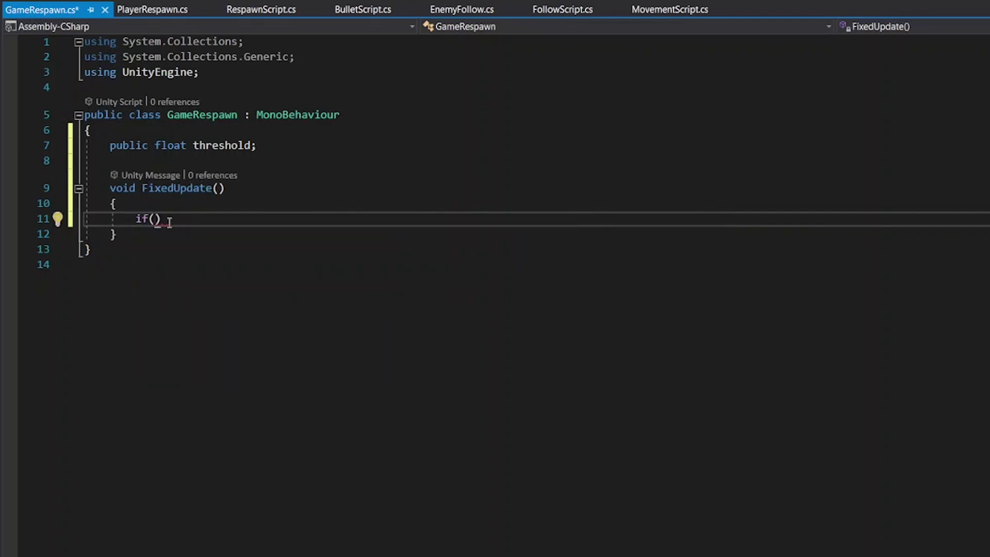
{"action": "type", "text": "transform"}
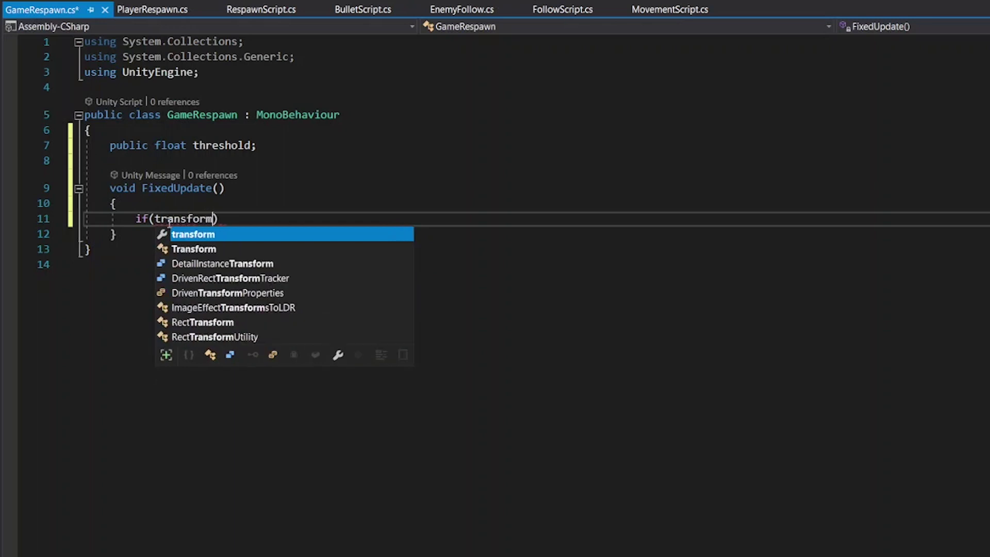
{"action": "type", "text": ".post"}
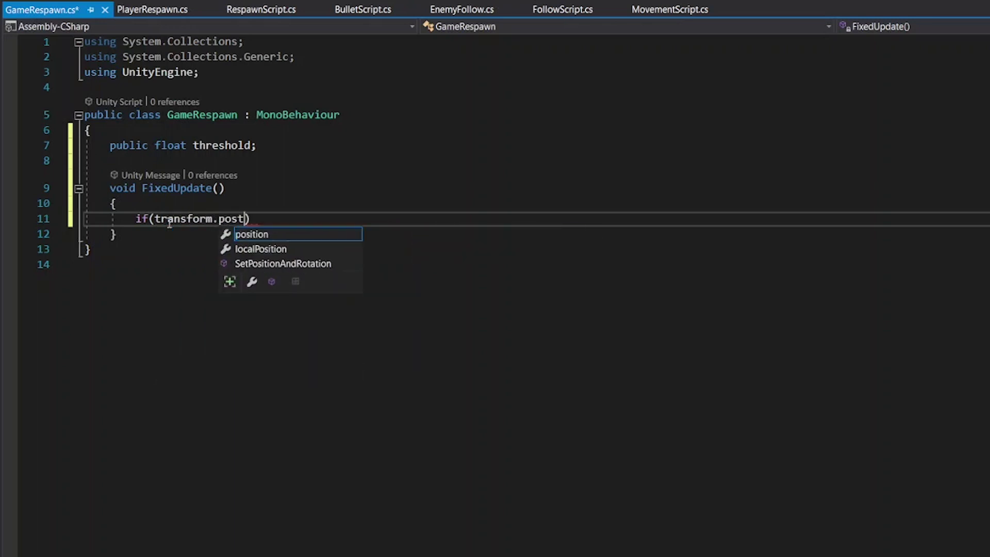
{"action": "type", "text": "tion.y"}
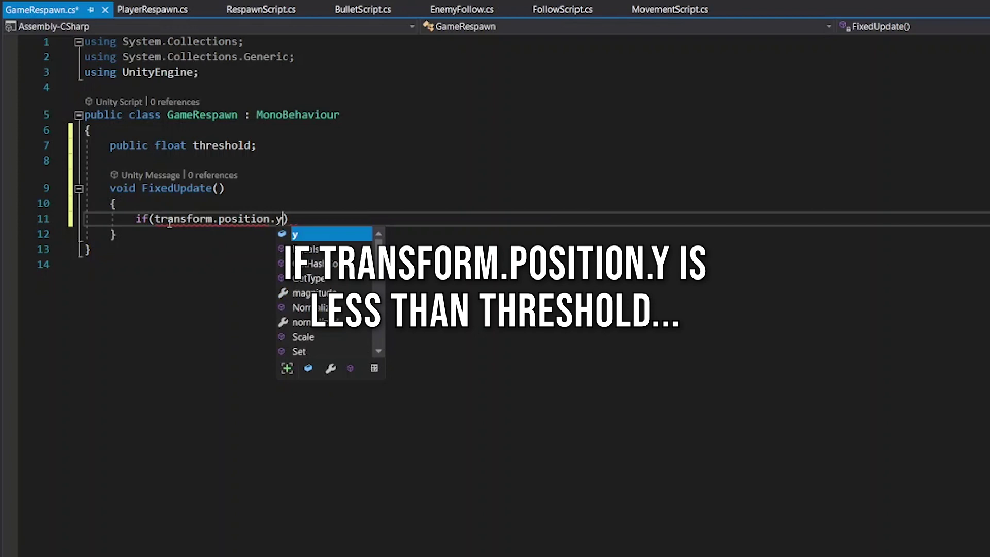
{"action": "type", "text": " < "}
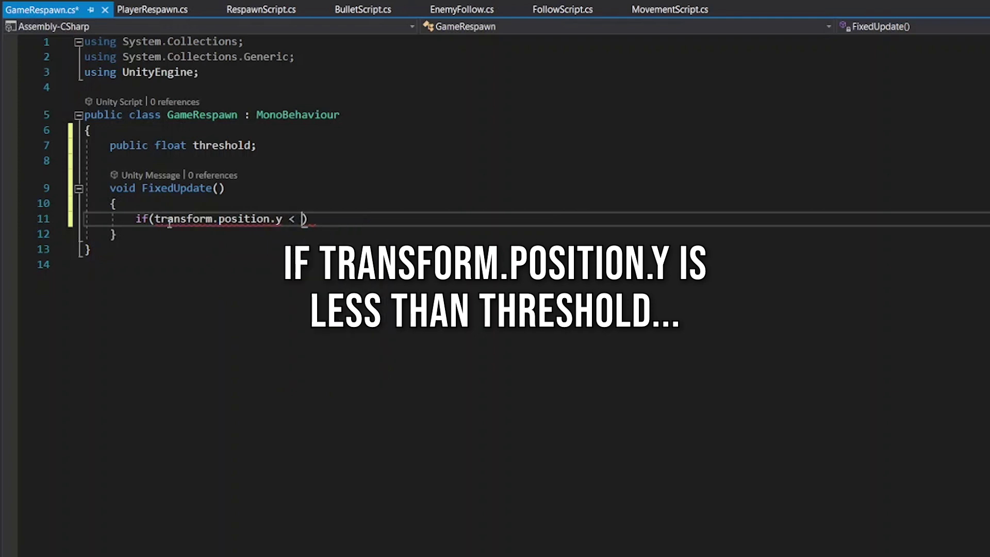
{"action": "type", "text": "hreshold"}
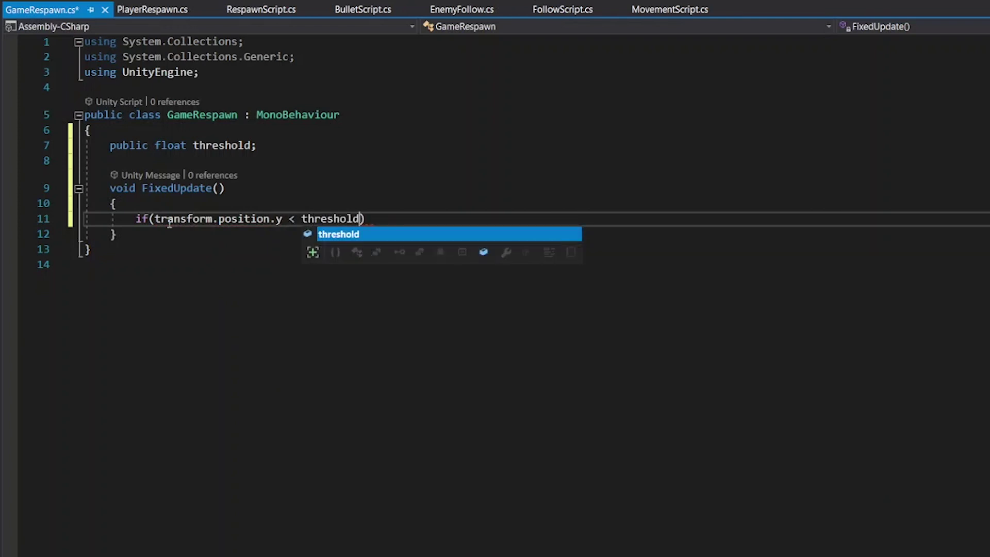
{"action": "type", "text": ")"}
- Inside the if block, set transform.position = new Vector3(); then review the Player's Transform in Unity
{"action": "key", "text": "Return"}
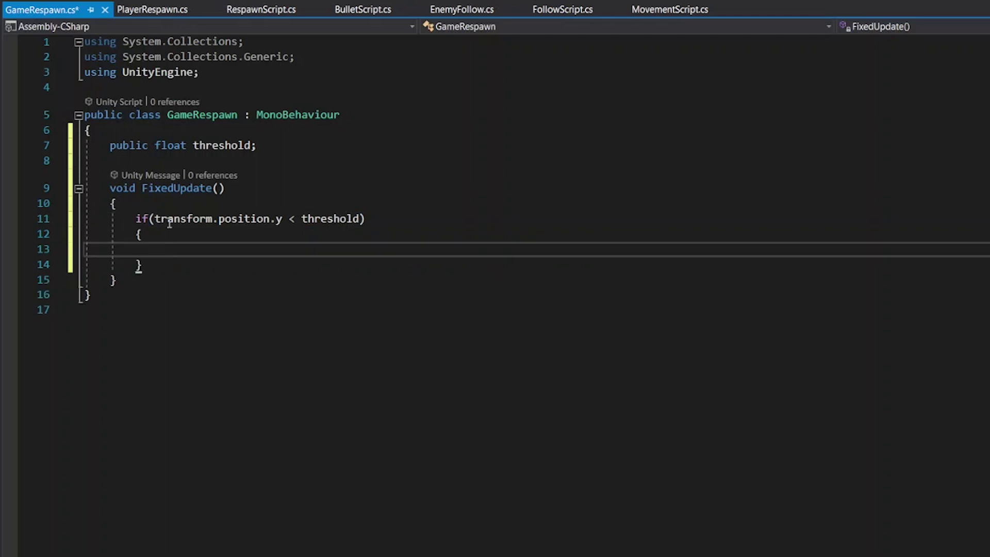
{"action": "type", "text": "trans"}
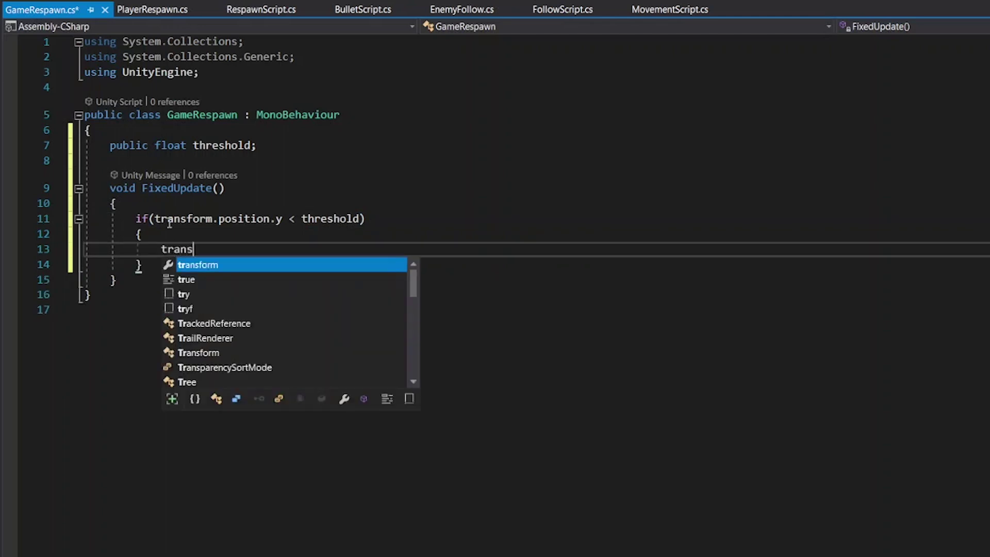
{"action": "type", "text": "form.posit"}
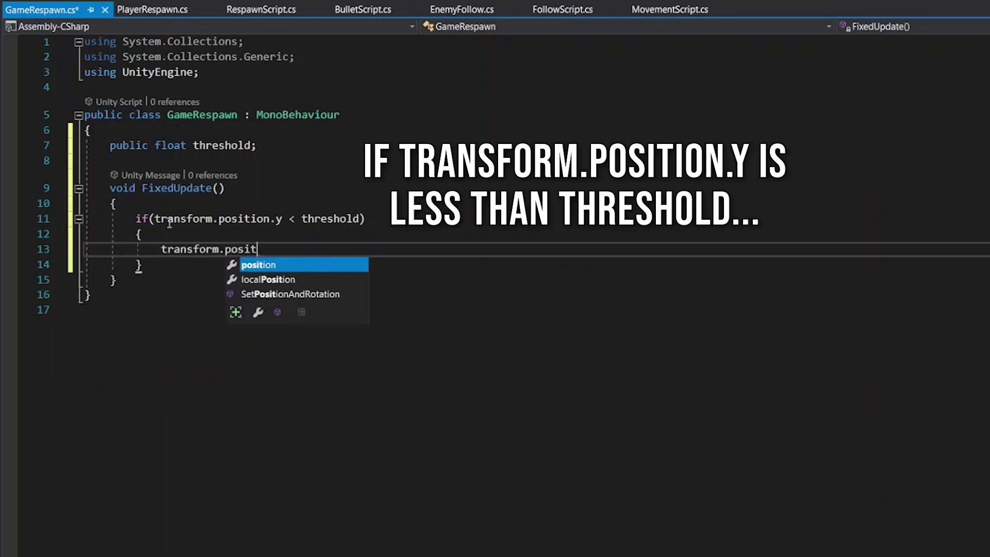
{"action": "type", "text": "ion ="}
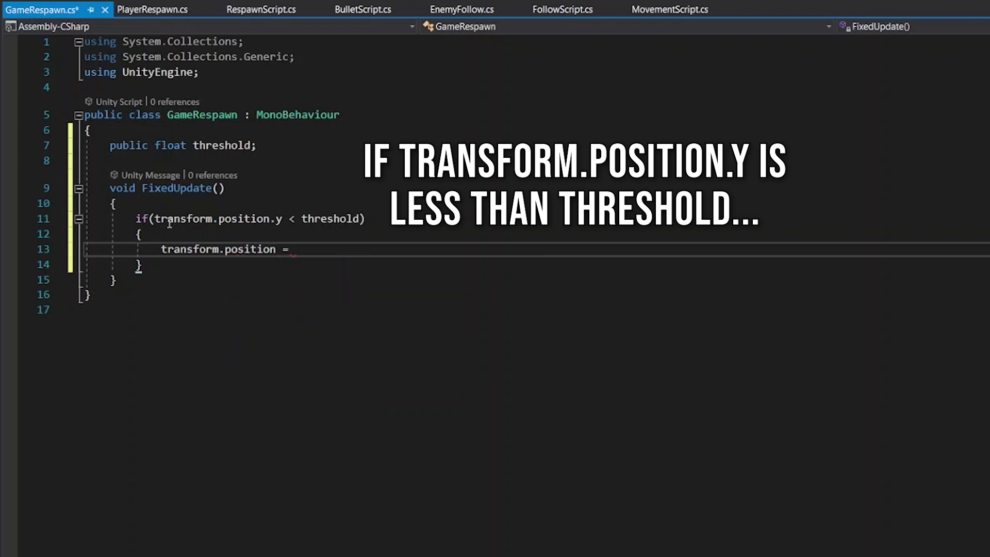
{"action": "type", "text": " new Vec"}
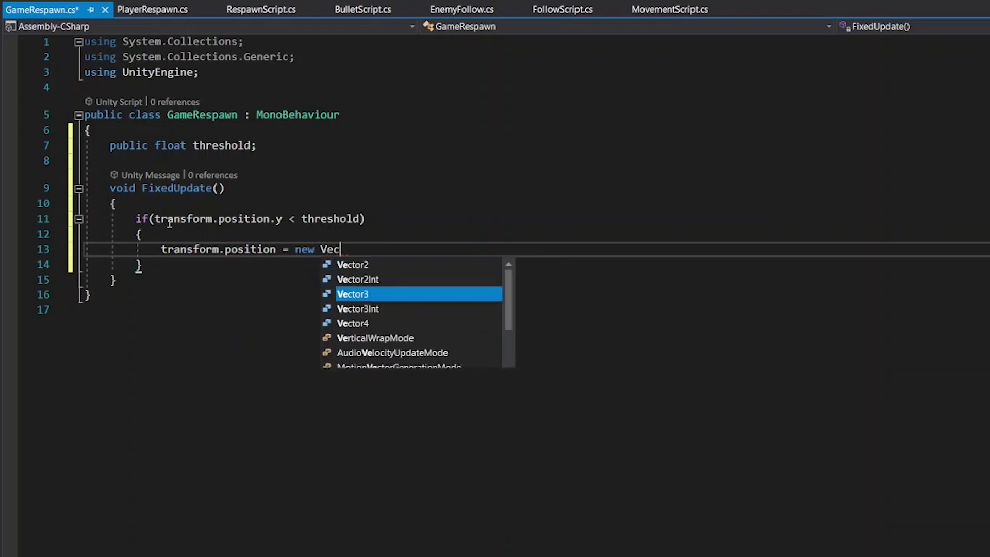
{"action": "key", "text": "Tab"}
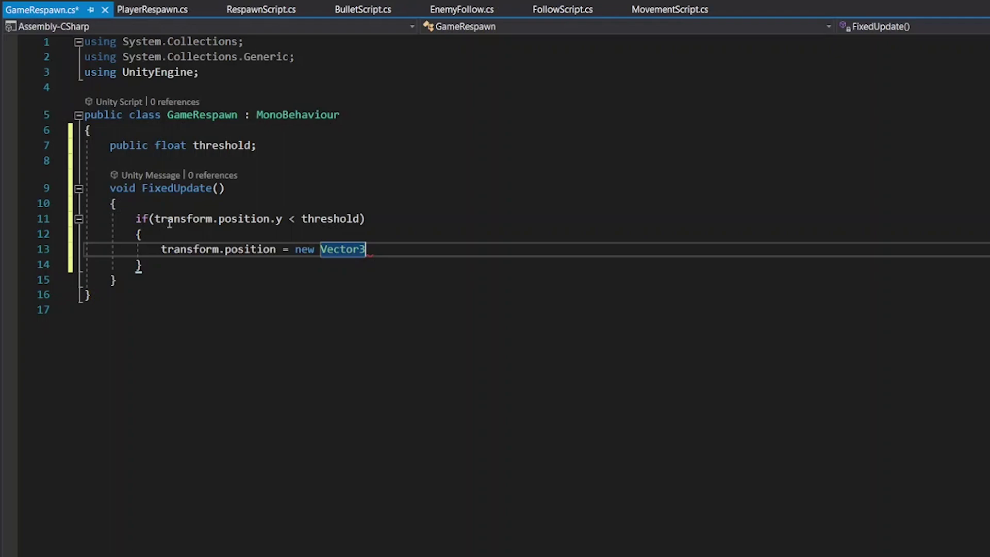
{"action": "type", "text": "();"}
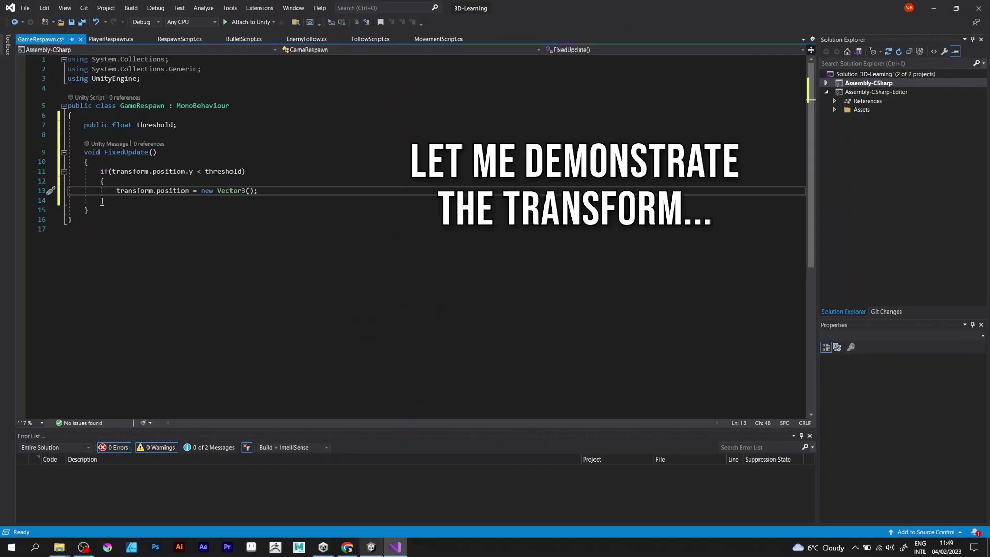
{"action": "left_click", "coordinate": [368, 547]}
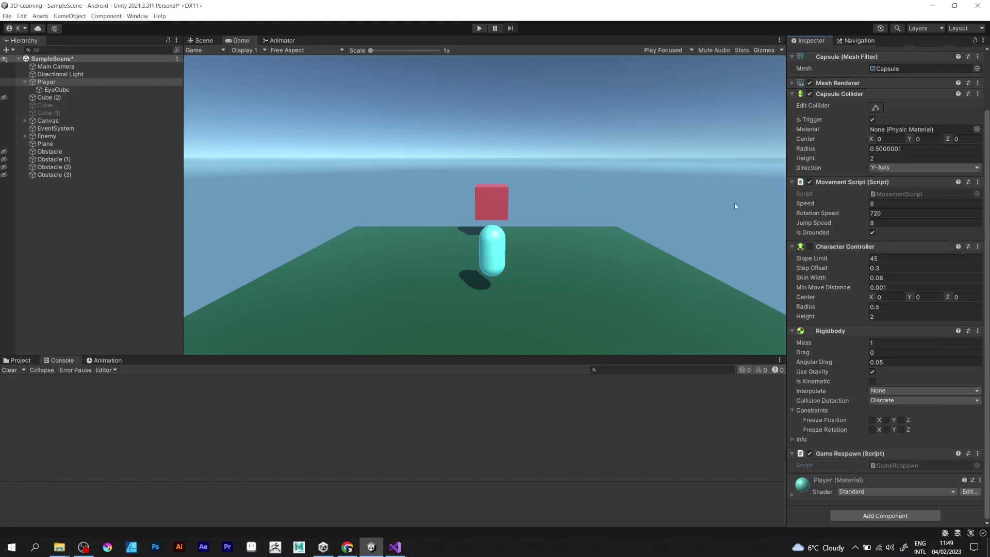
{"action": "scroll", "coordinate": [819, 152], "scroll_direction": "up", "scroll_amount": 3}
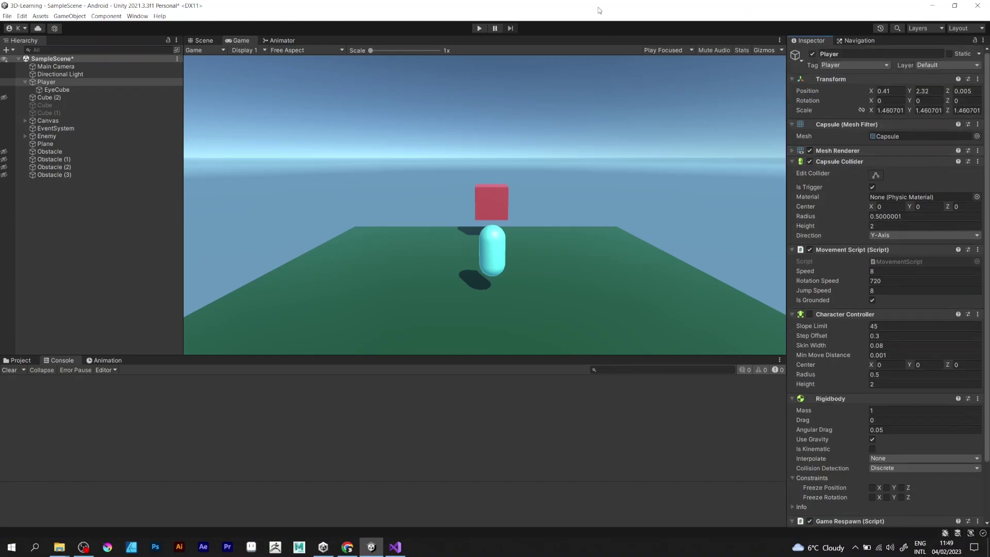
- Snap Unity and Visual Studio side by side so the Player's Transform values are readable
{"action": "left_click_drag", "start_coordinate": [598, 10], "coordinate": [466, 284]}
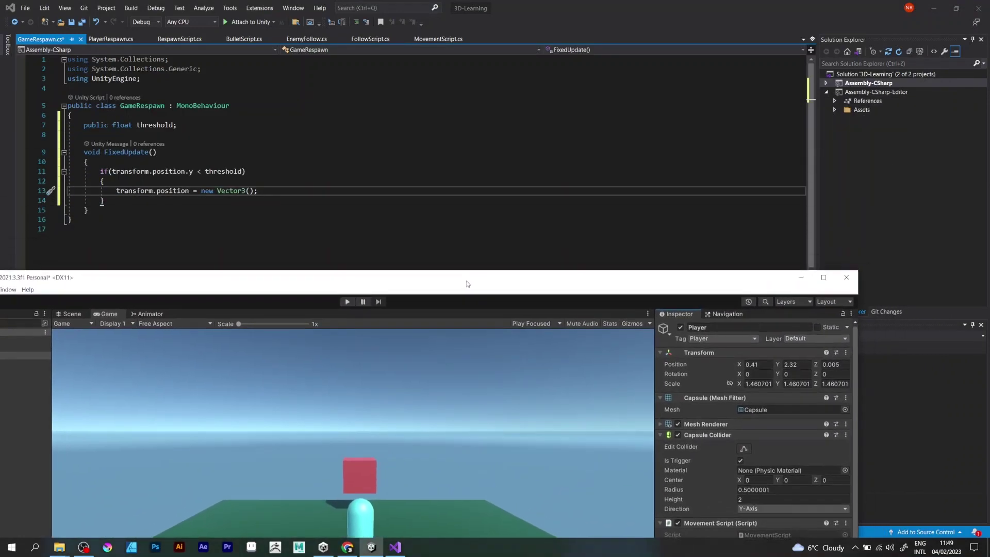
{"action": "key", "text": "super+Left"}
{"action": "left_click", "coordinate": [610, 137]}
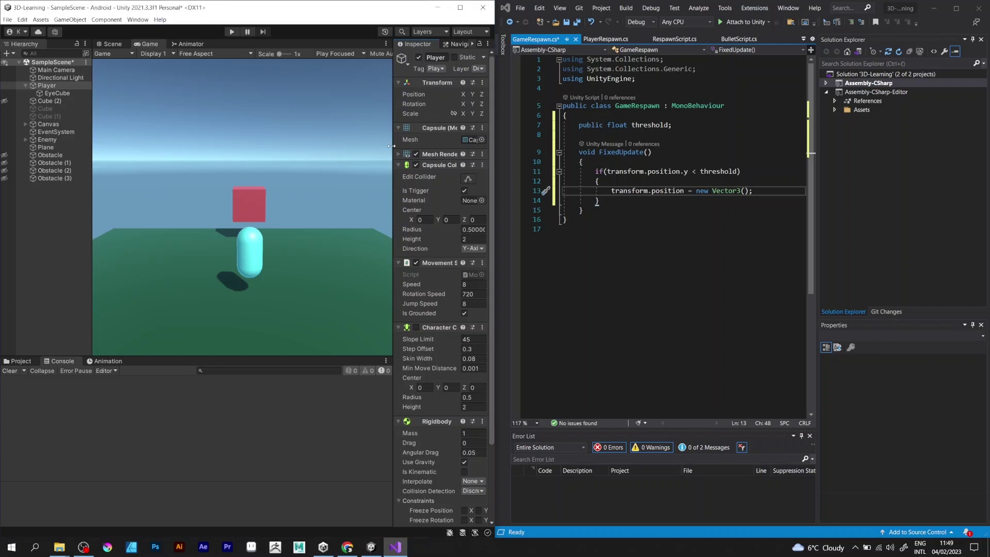
{"action": "left_click_drag", "start_coordinate": [395, 148], "coordinate": [255, 151]}
- Fill the respawn position as new Vector3(0.41f, 2.32f, 0.005f) with float suffixes
{"action": "left_click", "coordinate": [744, 191]}
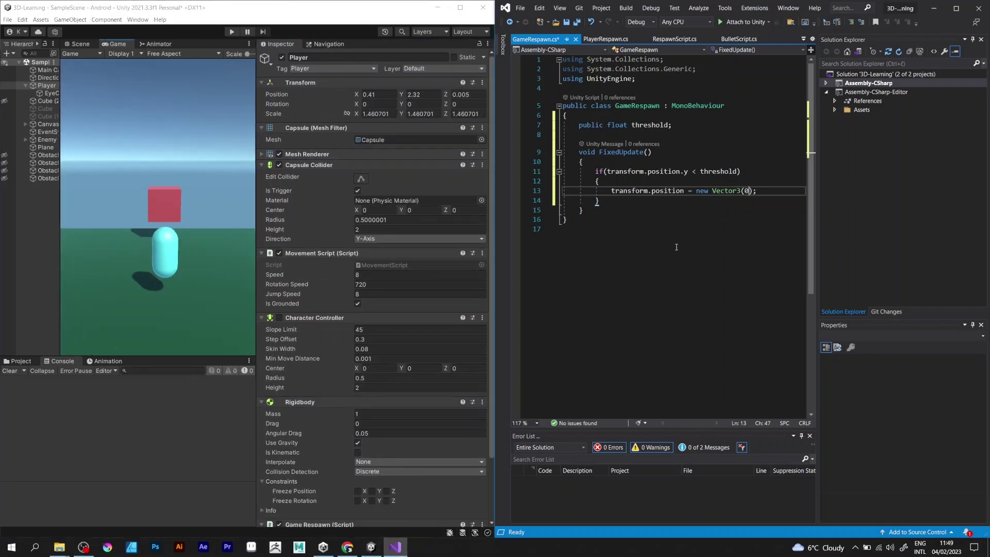
{"action": "type", "text": ".41, "}
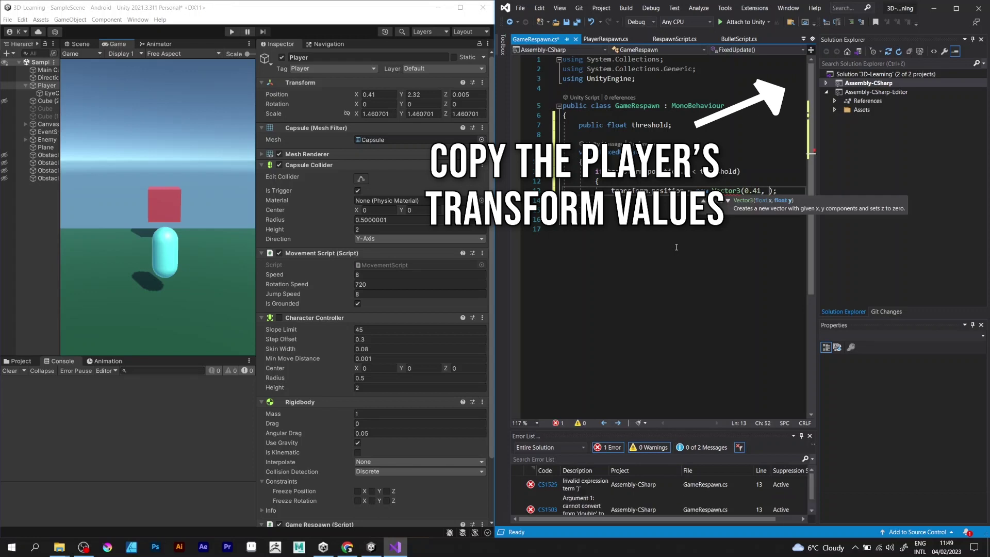
{"action": "type", "text": "2.32"}
{"action": "type", "text": ", "}
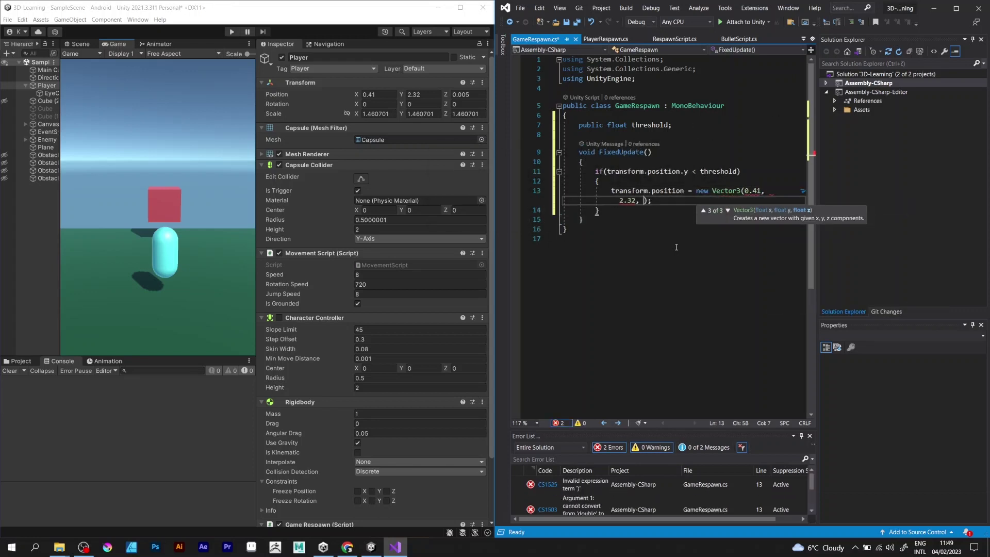
{"action": "type", "text": "0.005f"}
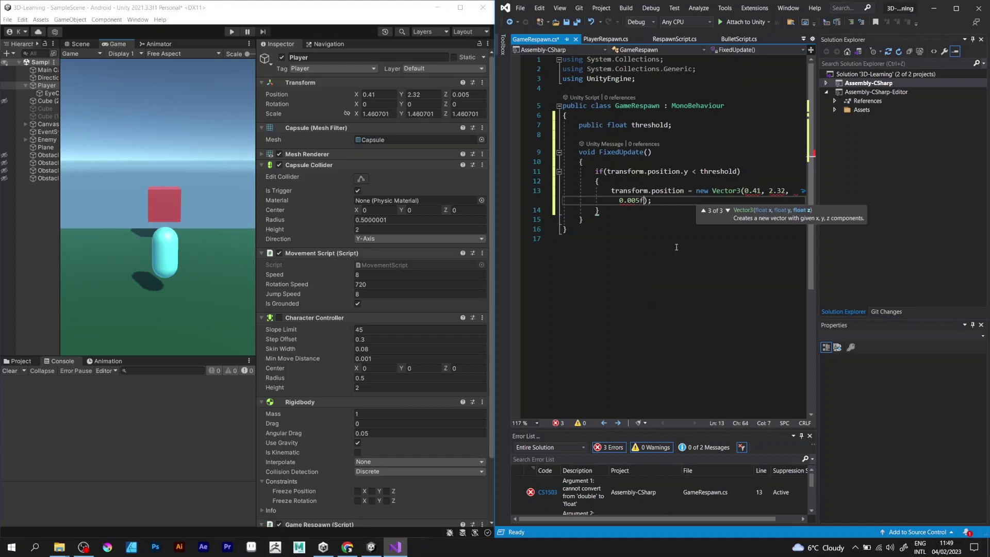
{"action": "key", "text": "Escape"}
{"action": "key", "text": "Up"}
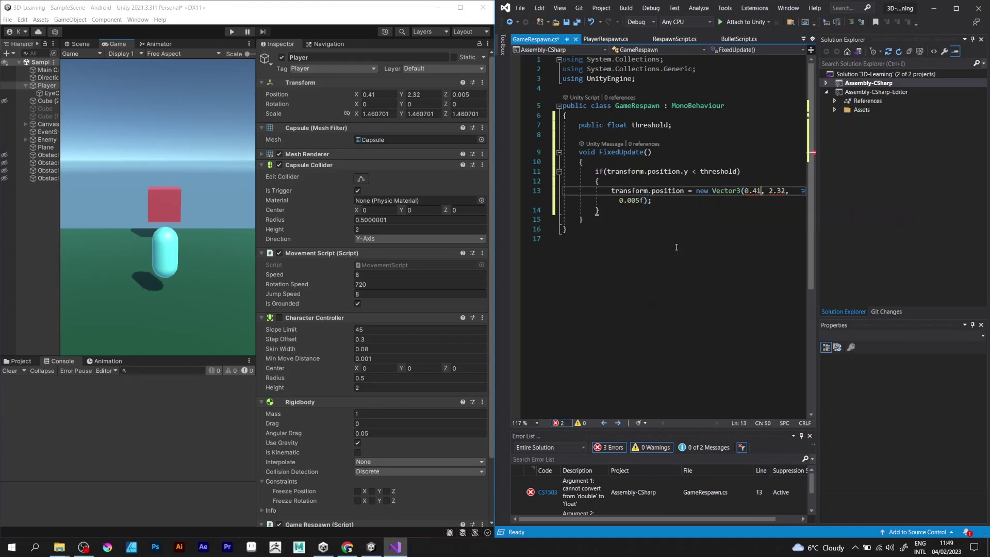
{"action": "key", "text": "End"}
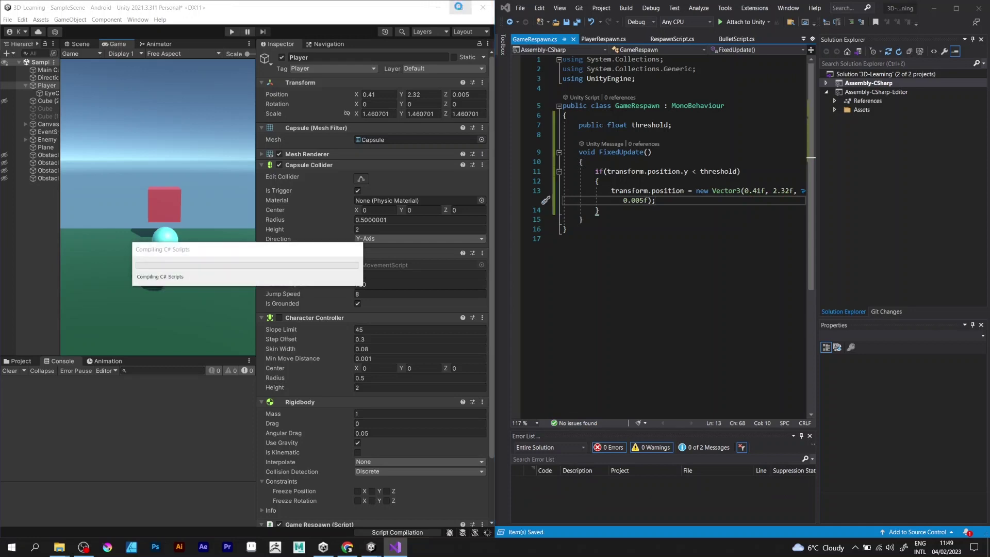
- Maximize Unity, start Play mode, and remove the Player's Rigidbody component during the test
{"action": "left_click", "coordinate": [460, 9]}
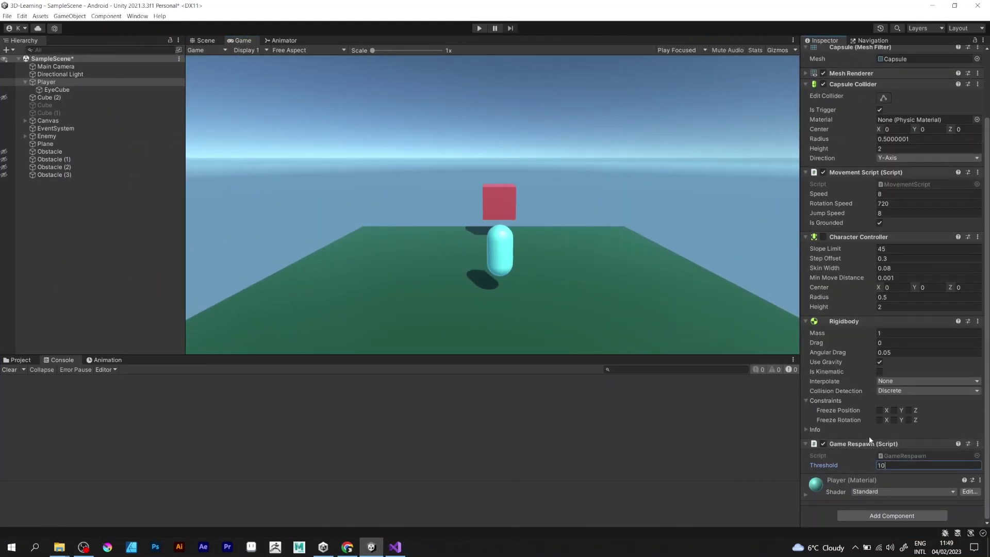
{"action": "left_click", "coordinate": [478, 28]}
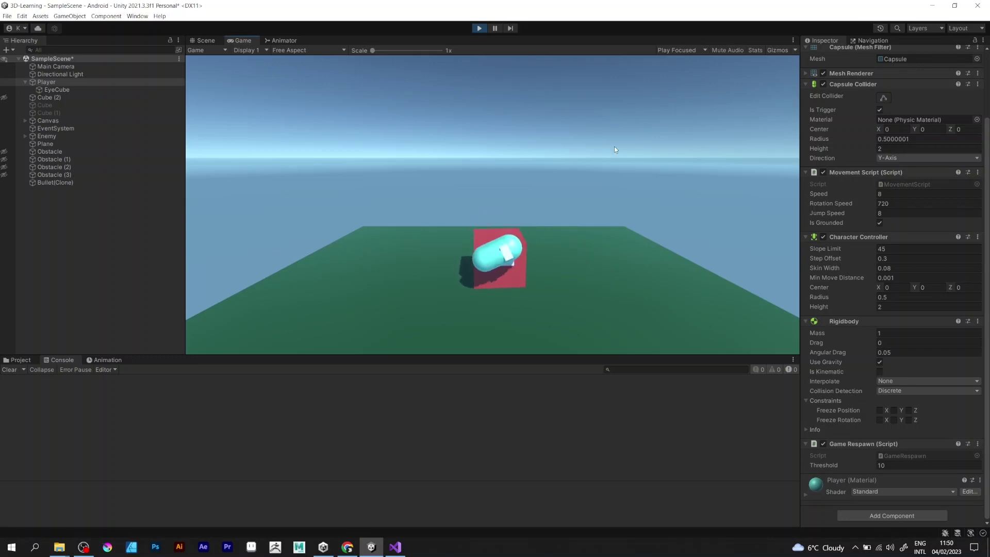
{"action": "left_click", "coordinate": [978, 321]}
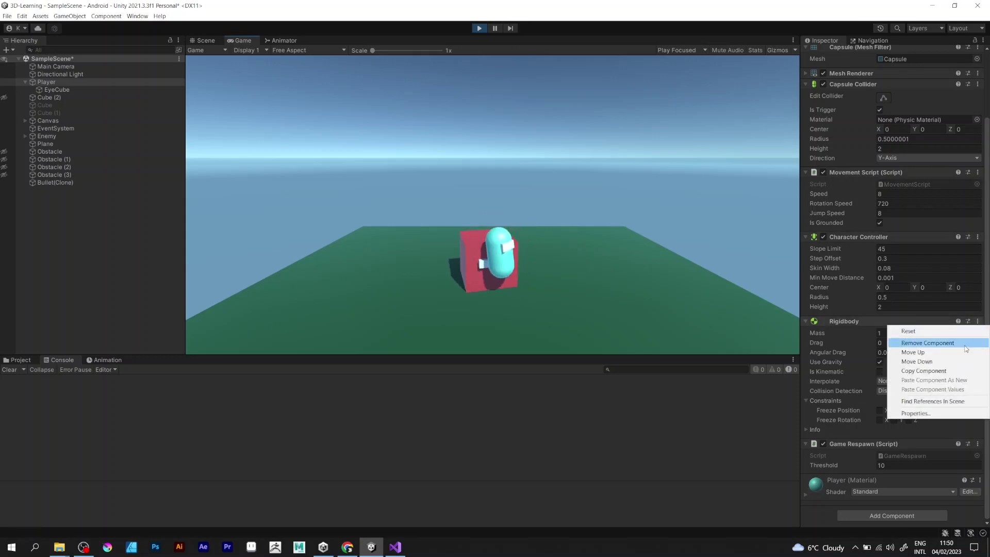
{"action": "left_click", "coordinate": [927, 342]}
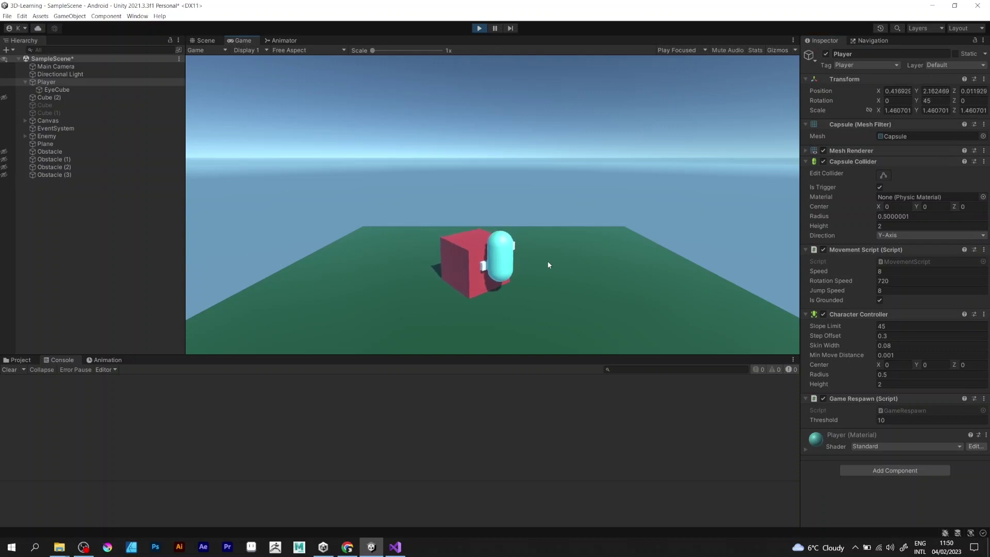
- Stop Play mode, remove the Player's Rigidbody permanently, and start a new play test
{"action": "left_click", "coordinate": [479, 28]}
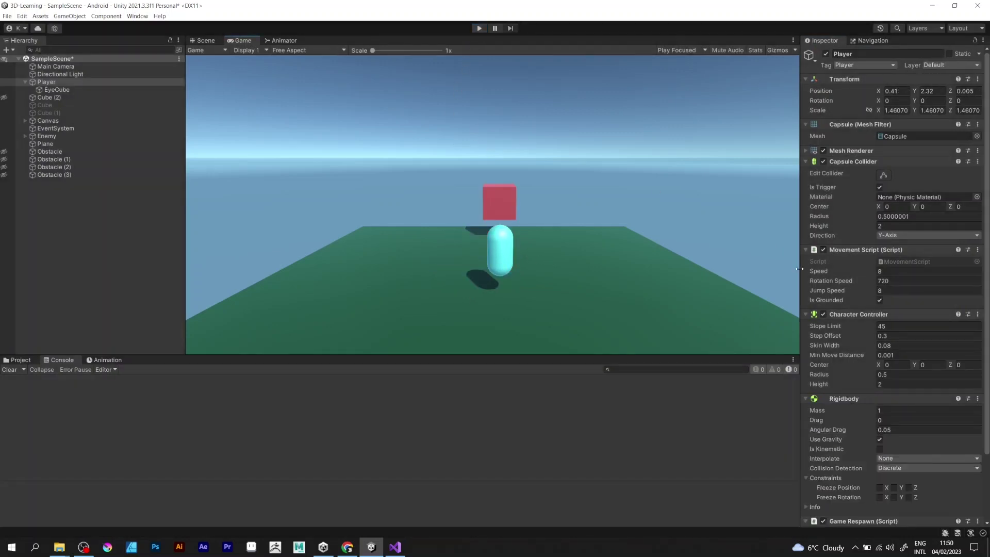
{"action": "left_click", "coordinate": [977, 400]}
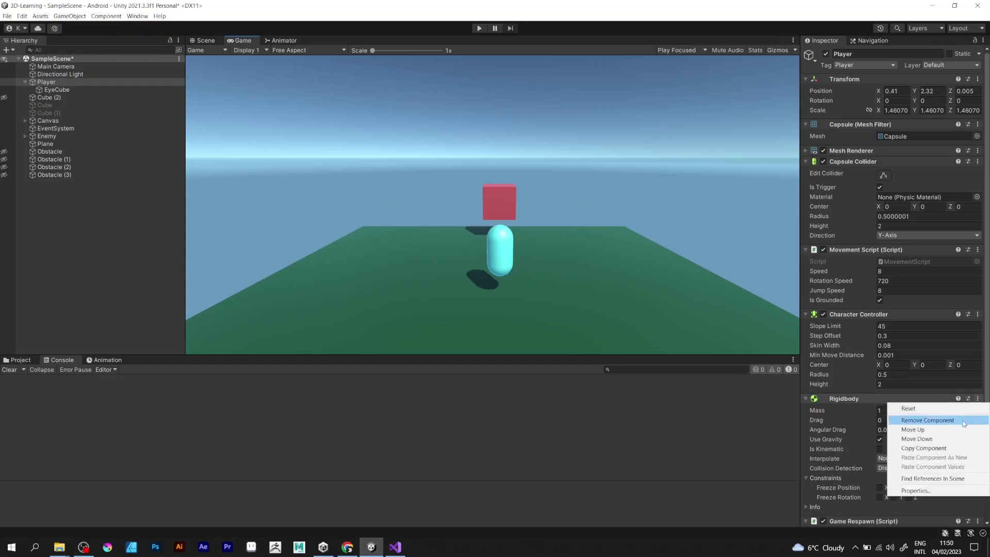
{"action": "left_click", "coordinate": [962, 419]}
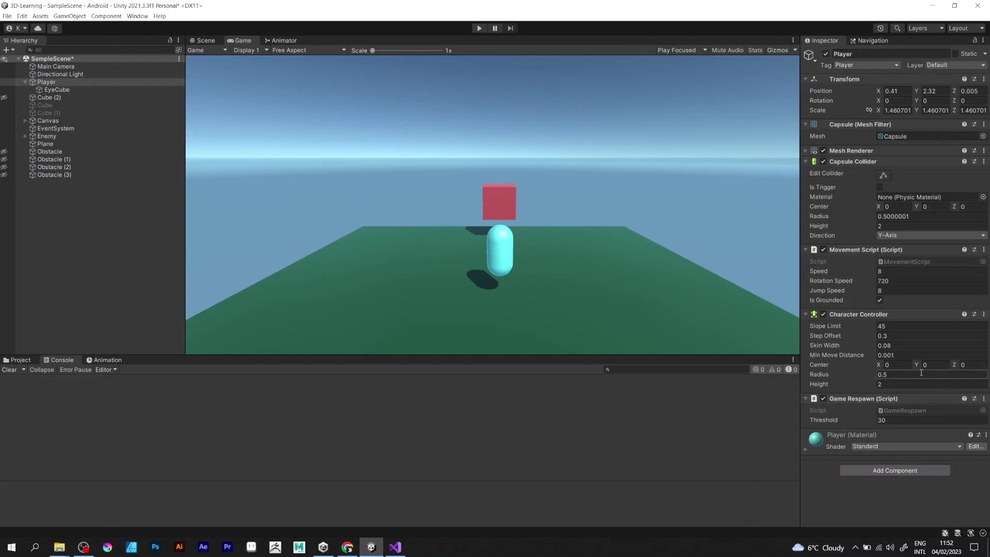
{"action": "left_click", "coordinate": [478, 28]}
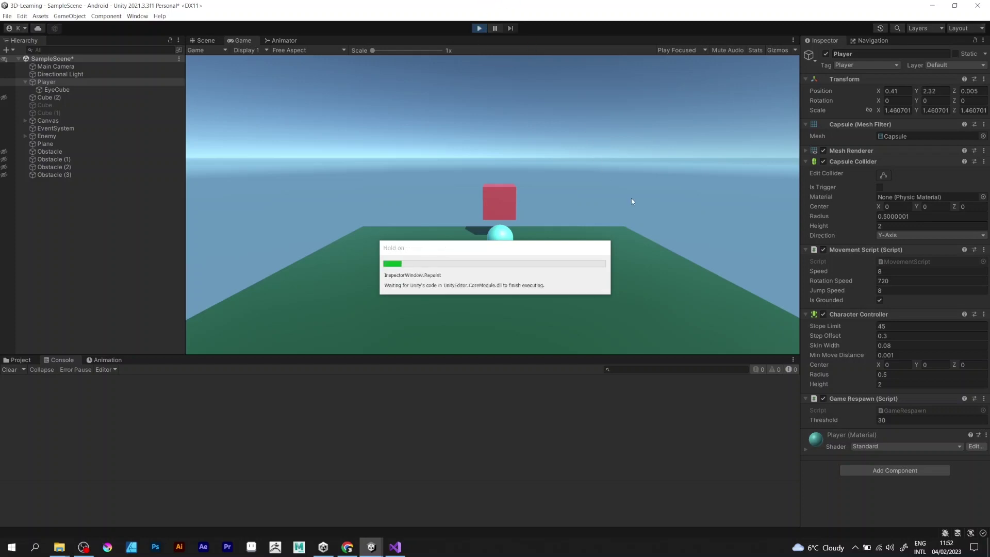
- Set the Game Respawn Threshold to -10 and drive the player toward the red cube
{"action": "left_click", "coordinate": [889, 420]}
{"action": "type", "text": "10"}
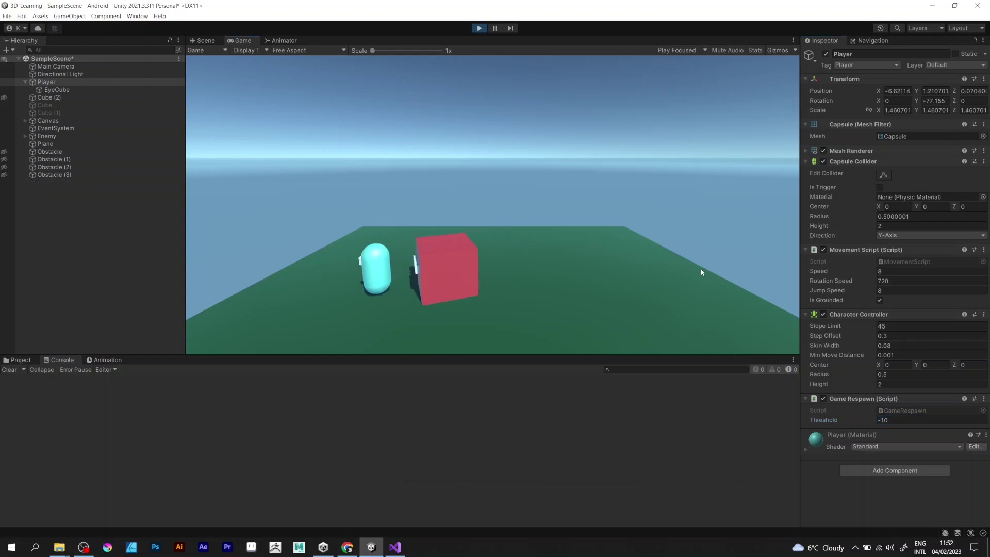
{"action": "type", "text": "a"}
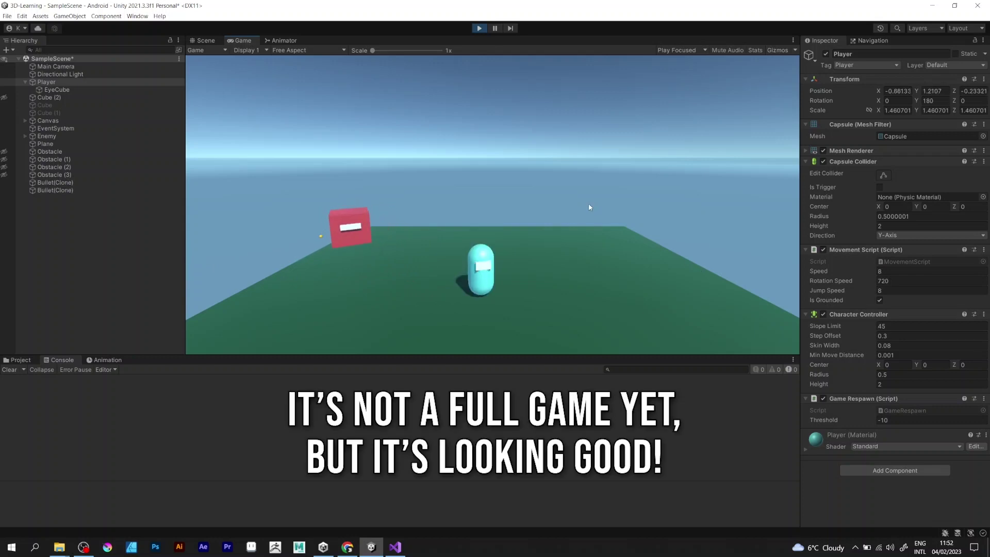
{"action": "type", "text": "w"}
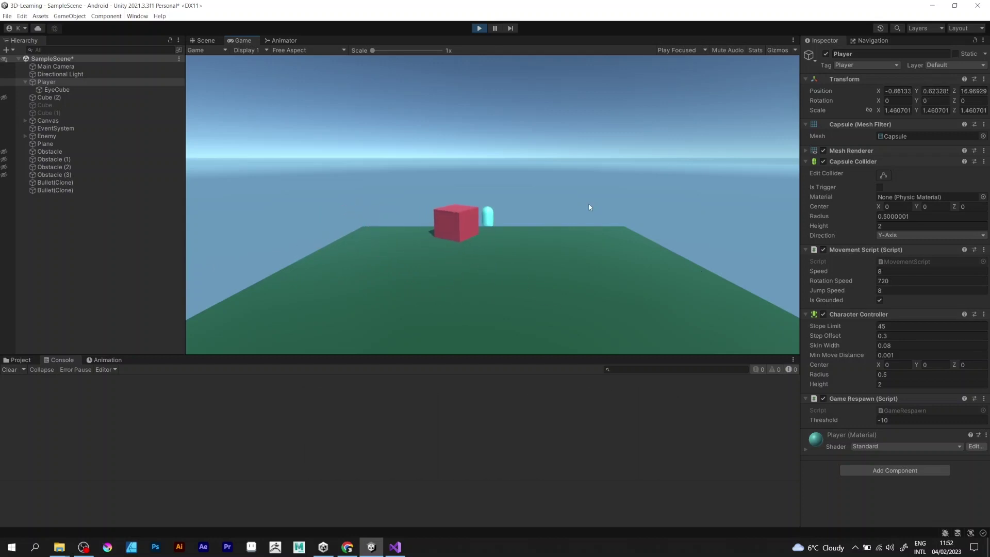
{"action": "type", "text": "d"}
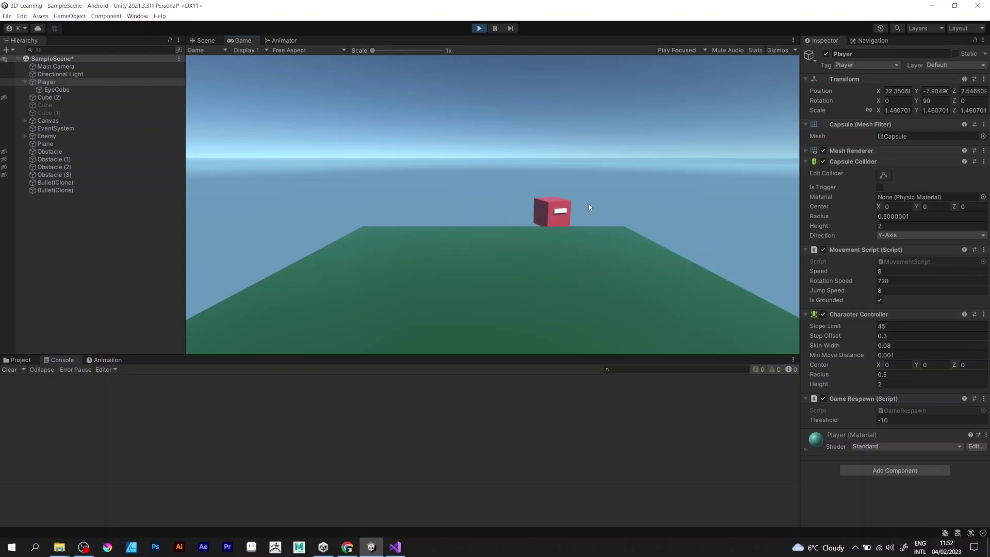
{"action": "key", "text": "w+a"}
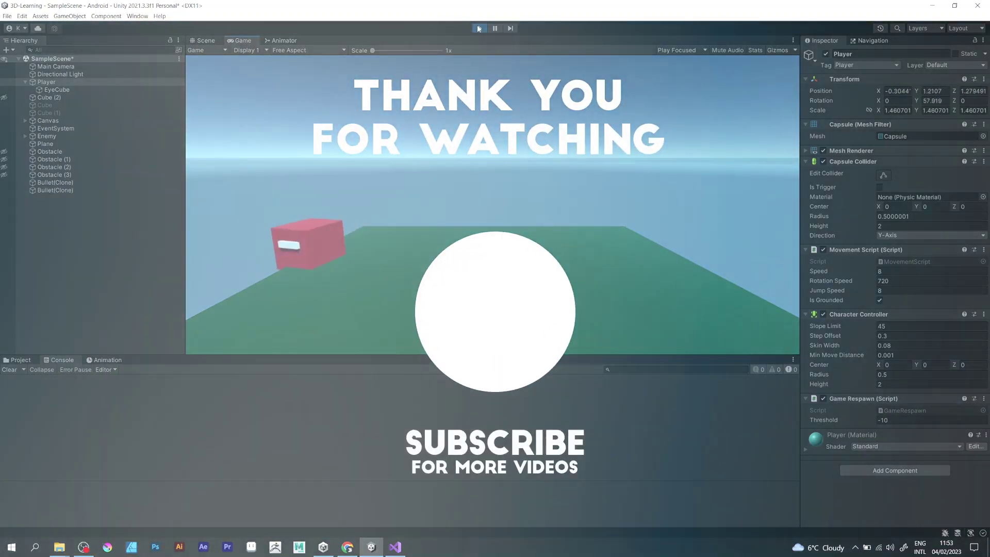
- Drive the player around a bit more, stop the game, and return to the Scene view
{"action": "key", "text": "w+d"}
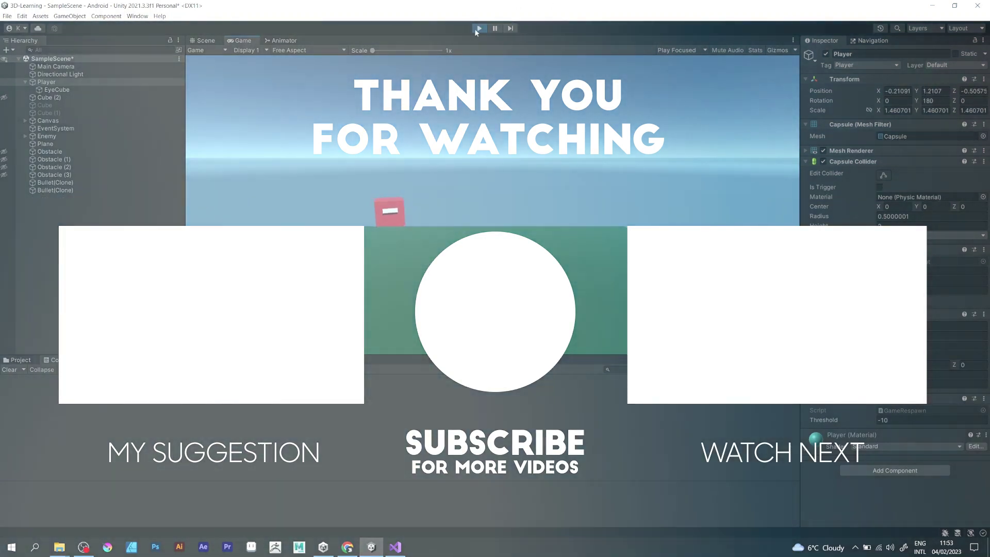
{"action": "left_click", "coordinate": [478, 28]}
{"action": "left_click", "coordinate": [202, 40]}
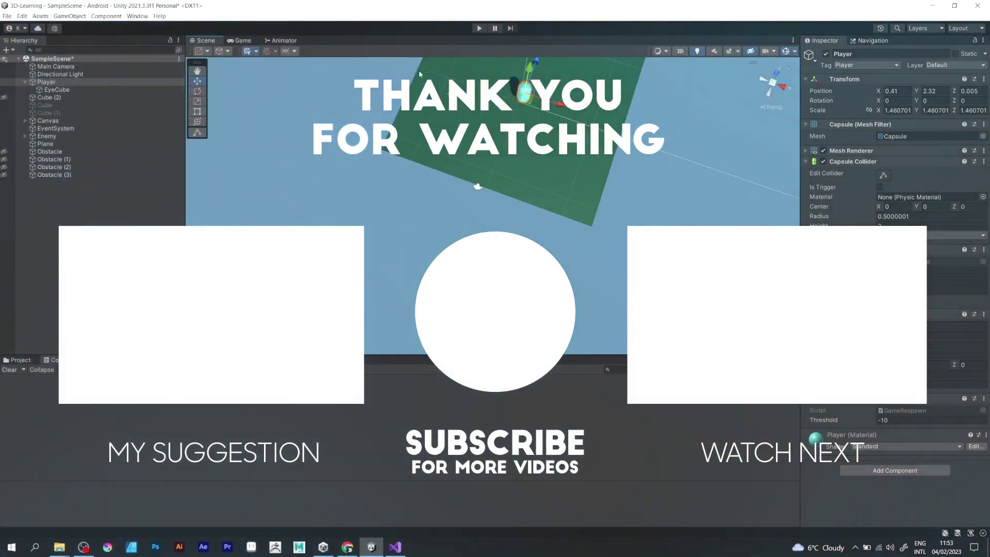